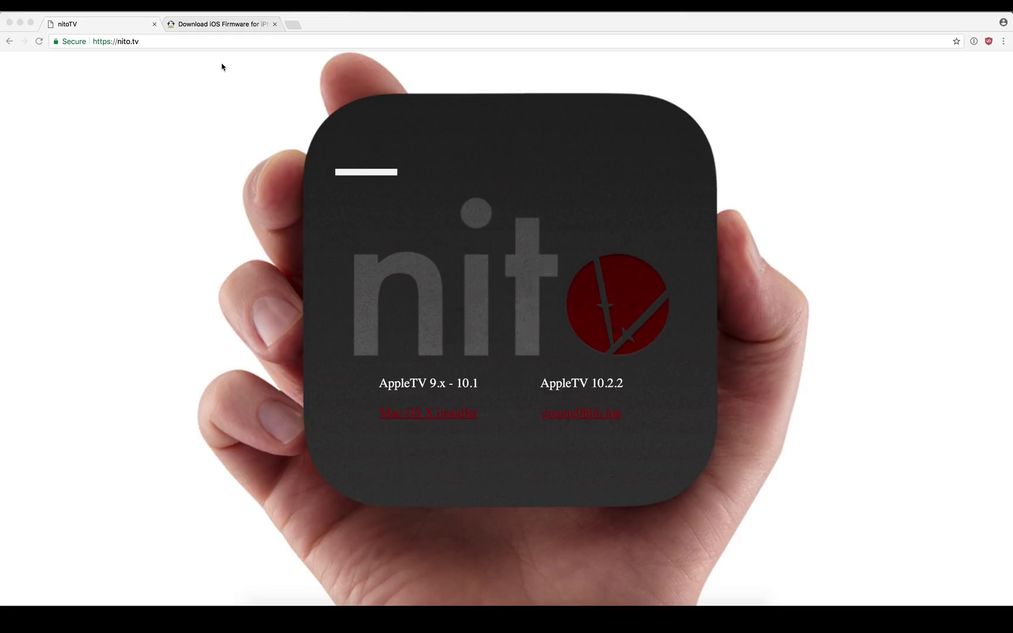
Bring Chrome to the front showing the ipsw.me Apple TV 4 (2015) firmware list.
{"action": "left_click", "coordinate": [222, 26]}
Reopen the Apple TV 4 (2015) firmware list on ipsw.me and confirm the IPSW sits in Downloads.
{"action": "left_click", "coordinate": [222, 26]}
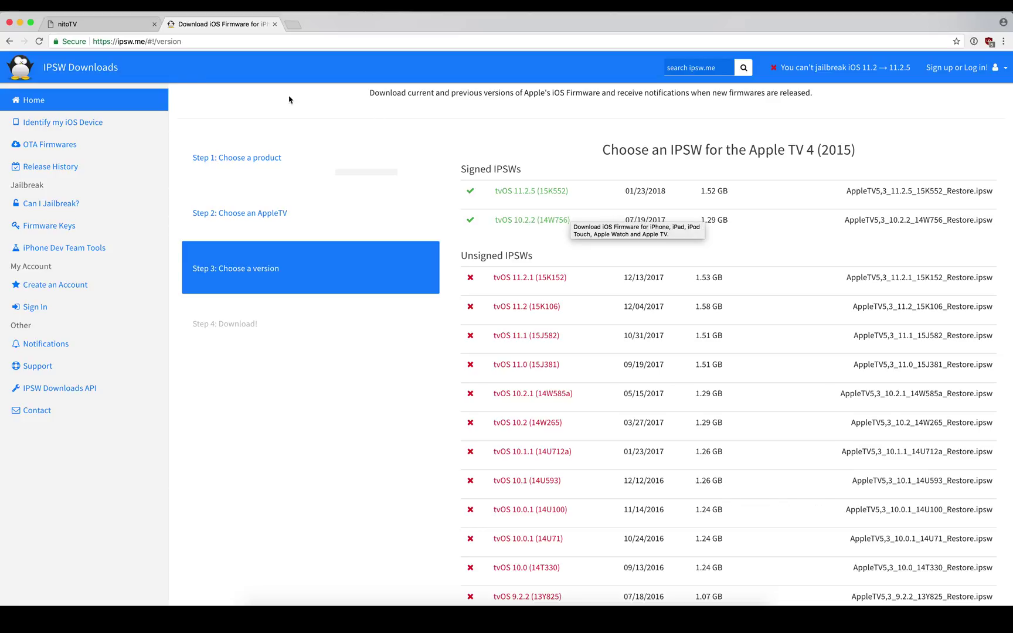
{"action": "left_click", "coordinate": [235, 159]}
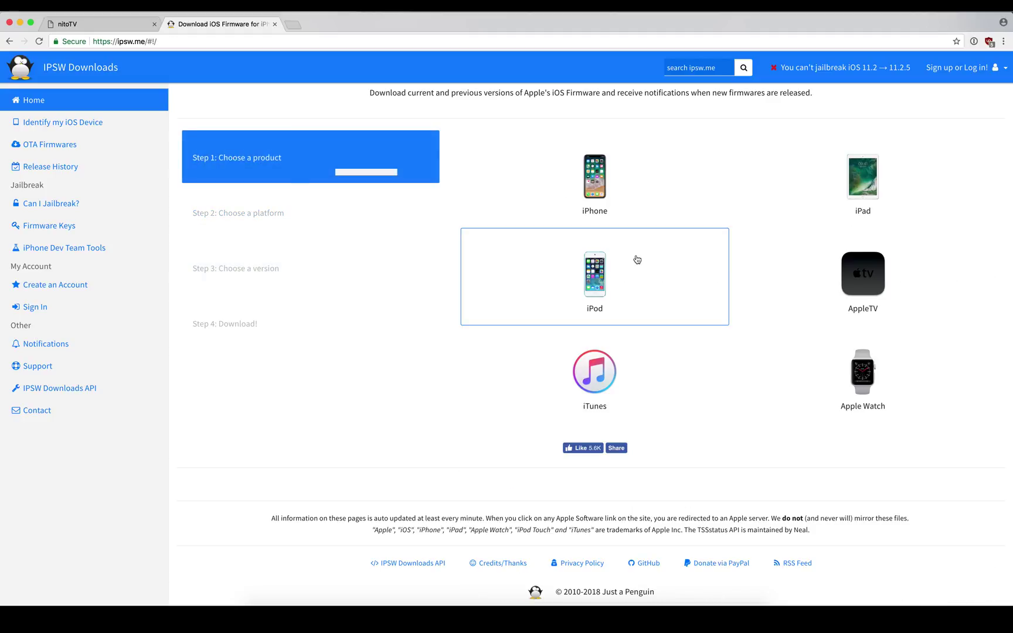
{"action": "left_click", "coordinate": [880, 285]}
{"action": "left_click", "coordinate": [656, 252]}
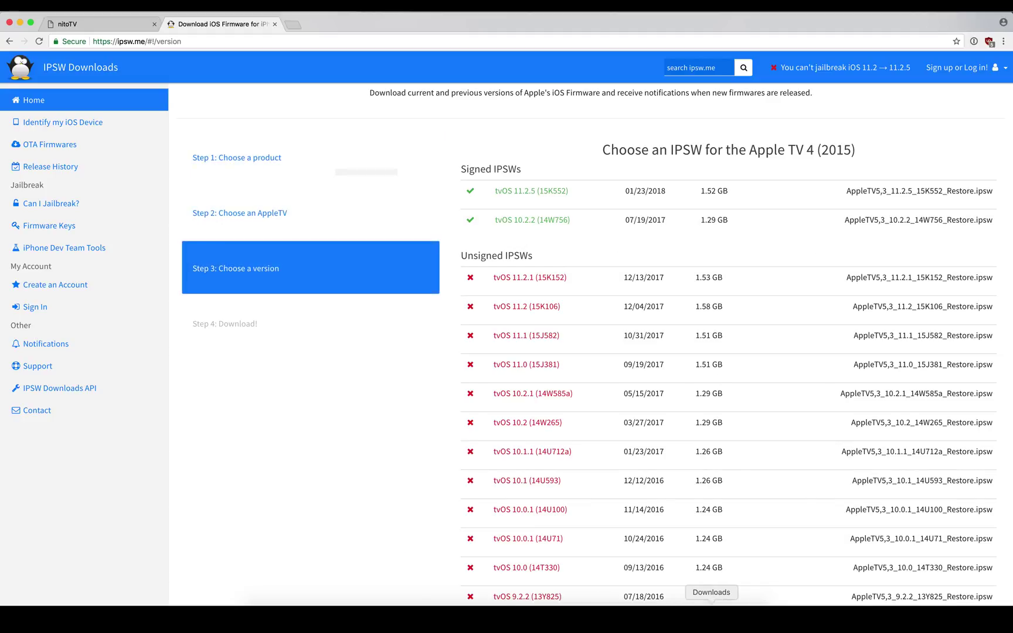
{"action": "left_click", "coordinate": [711, 610]}
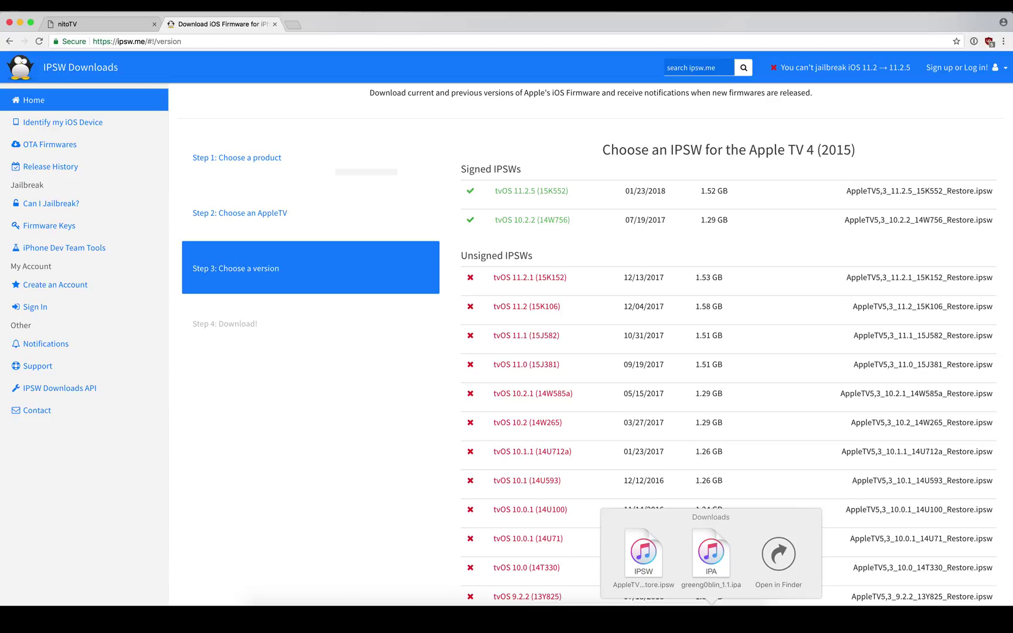
Check the Apple TV summary in iTunes shows version 10.1, then return to Chrome.
{"action": "left_click", "coordinate": [432, 612]}
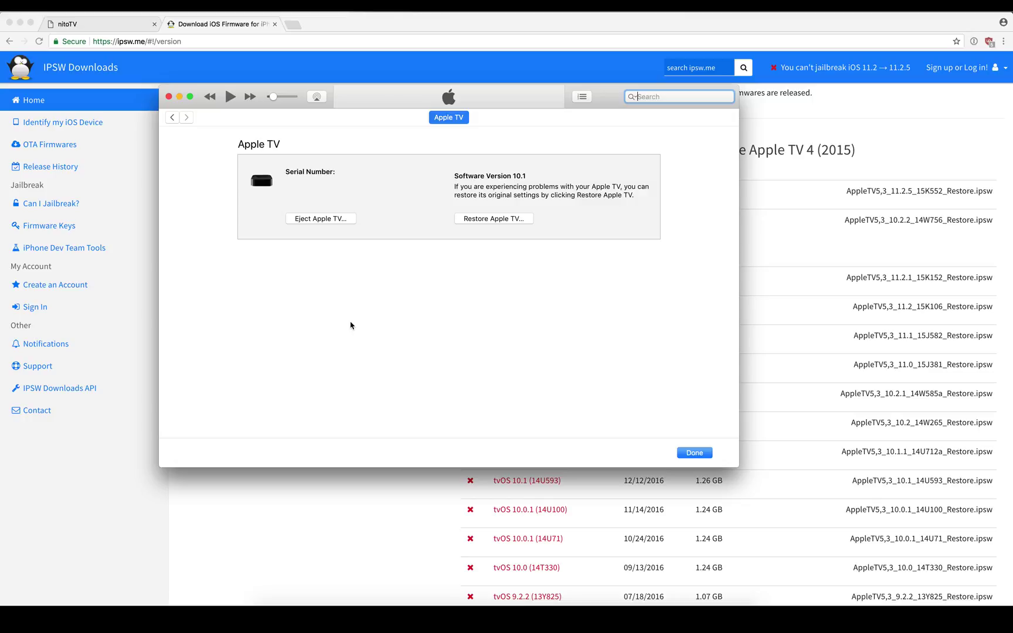
{"action": "left_click", "coordinate": [394, 546]}
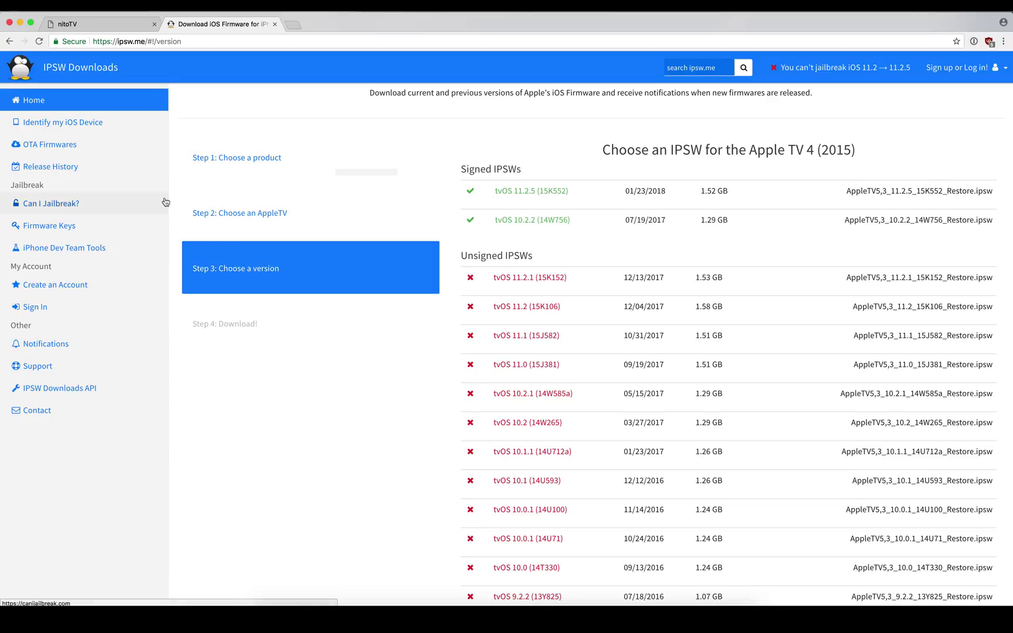
{"action": "left_click", "coordinate": [112, 24]}
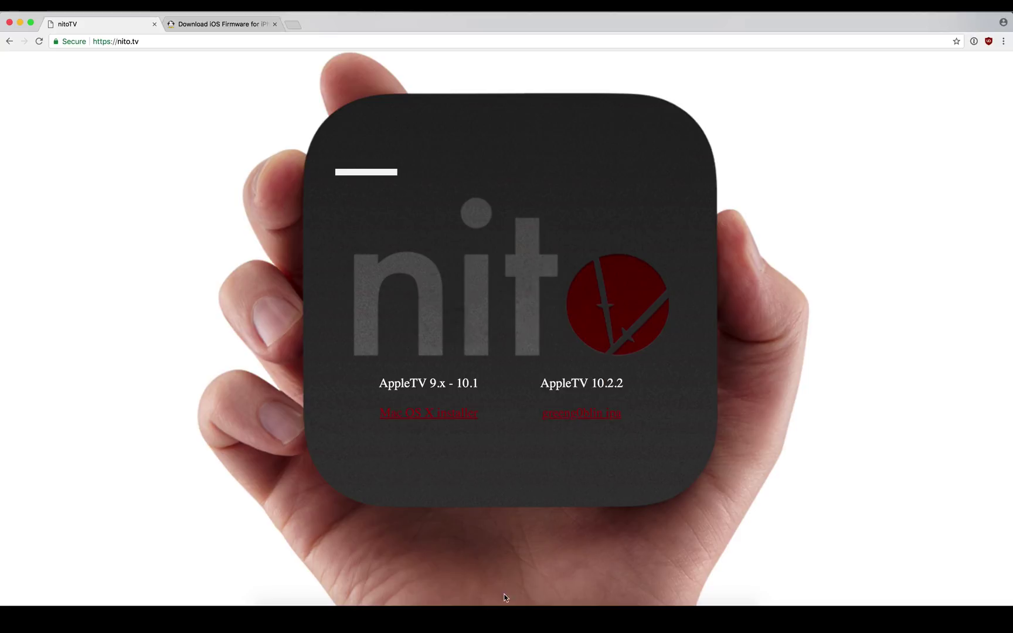
{"action": "left_click", "coordinate": [432, 610]}
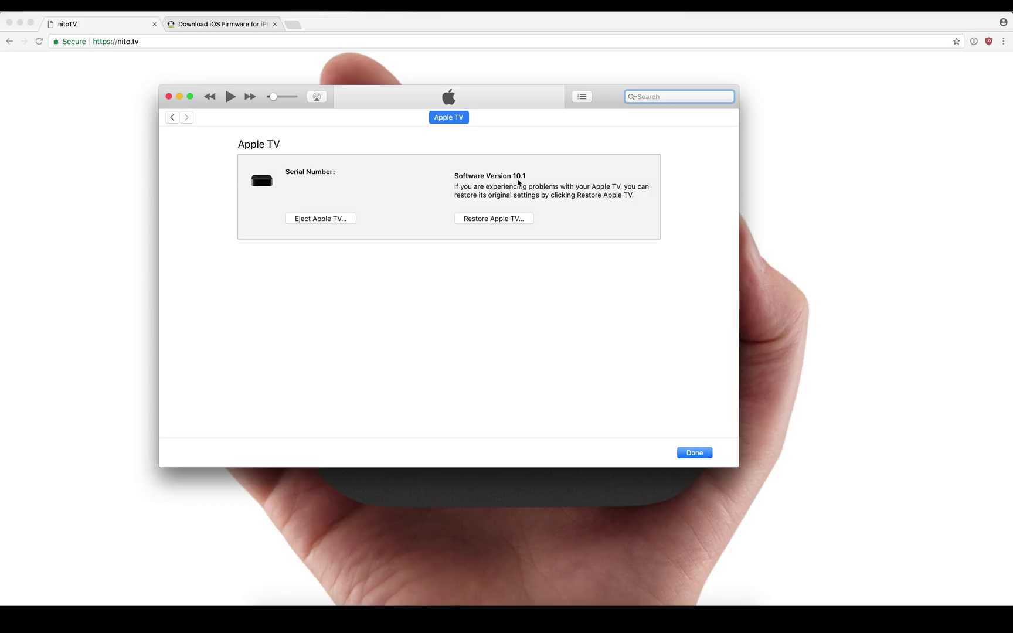
{"action": "left_click", "coordinate": [241, 25]}
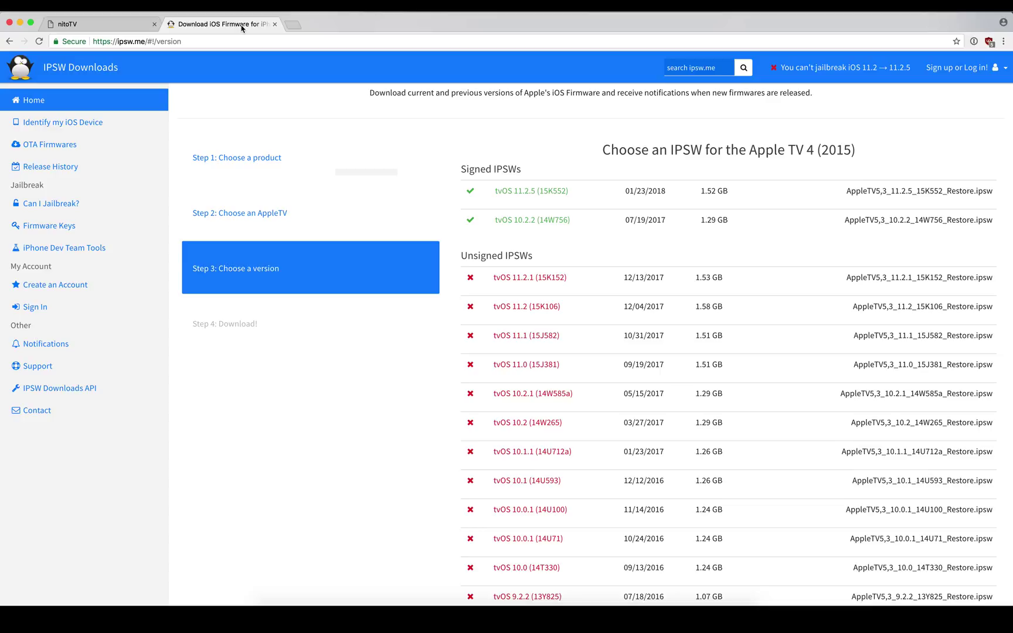
{"action": "left_click", "coordinate": [105, 23]}
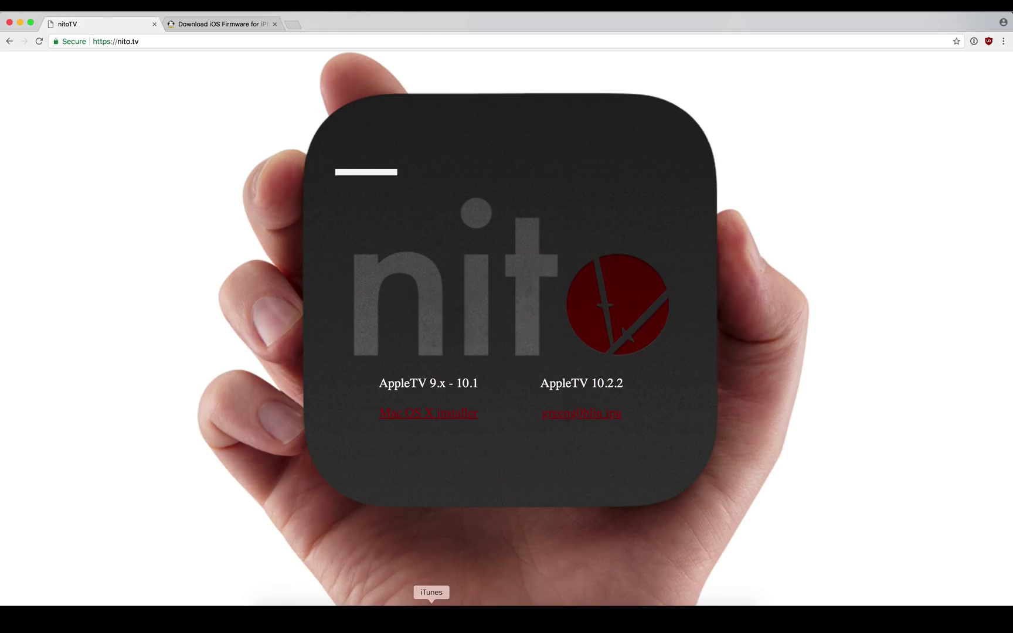
Start a restore in iTunes using the downloaded AppleTV5,3 10.2.2 .ipsw from Downloads.
{"action": "left_click", "coordinate": [430, 615]}
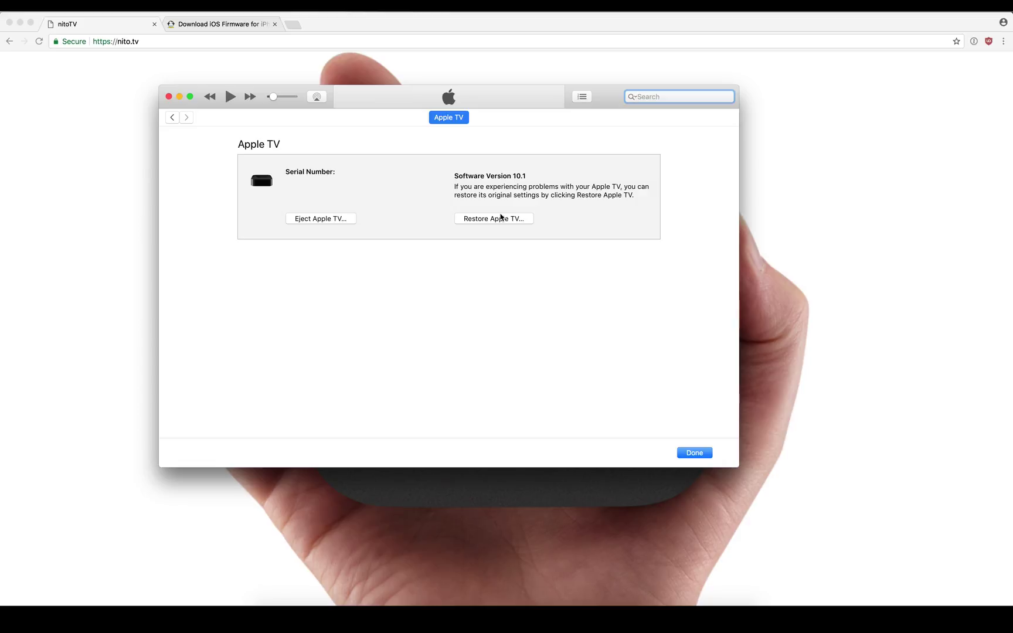
{"action": "left_click", "coordinate": [500, 218], "text": "alt"}
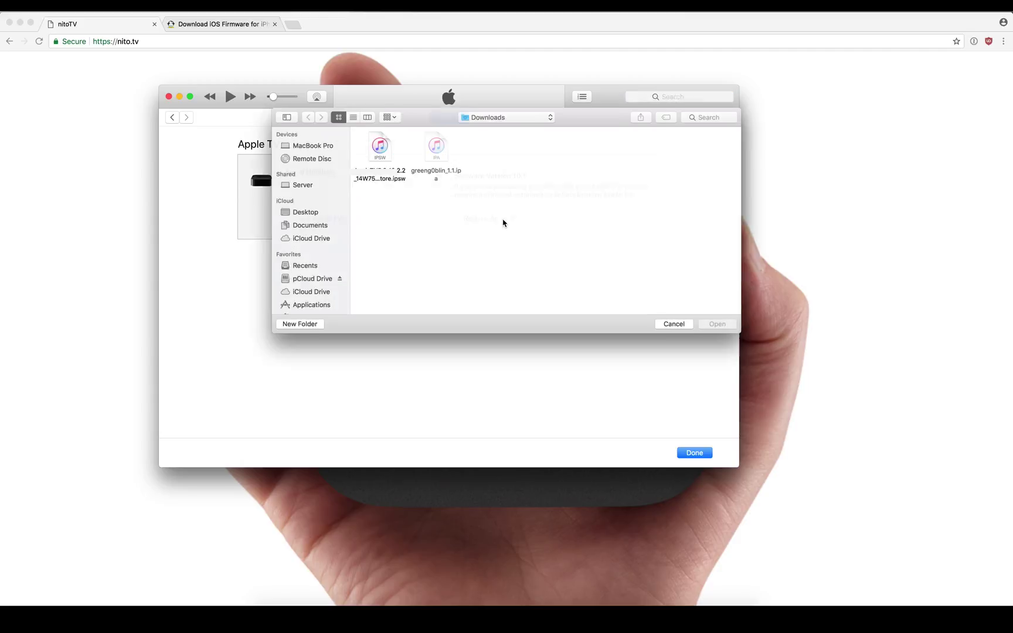
{"action": "left_click", "coordinate": [380, 178]}
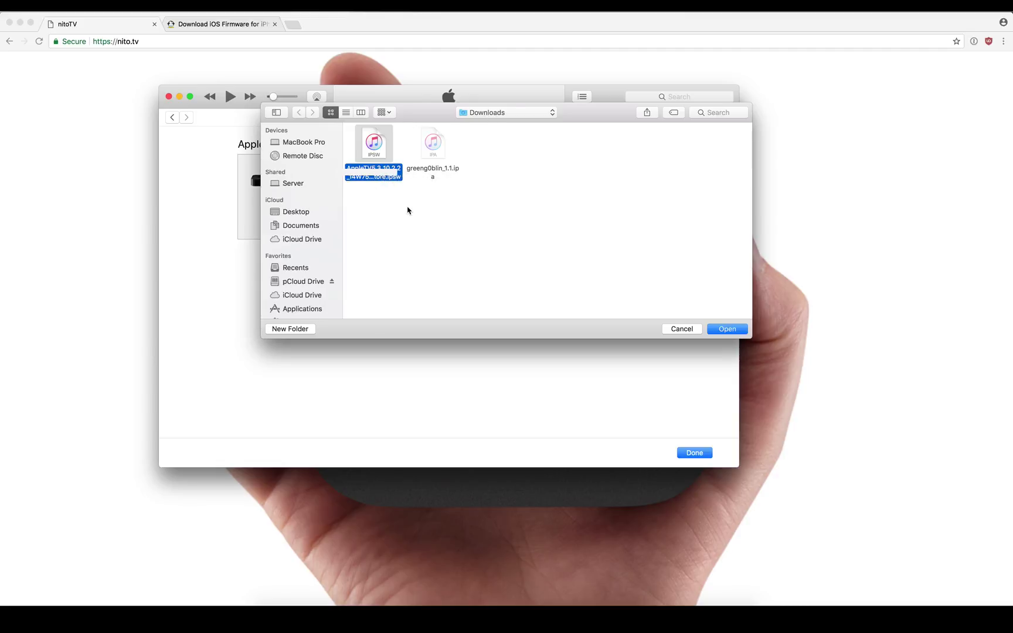
{"action": "scroll", "coordinate": [328, 276], "scroll_direction": "down", "scroll_amount": 5}
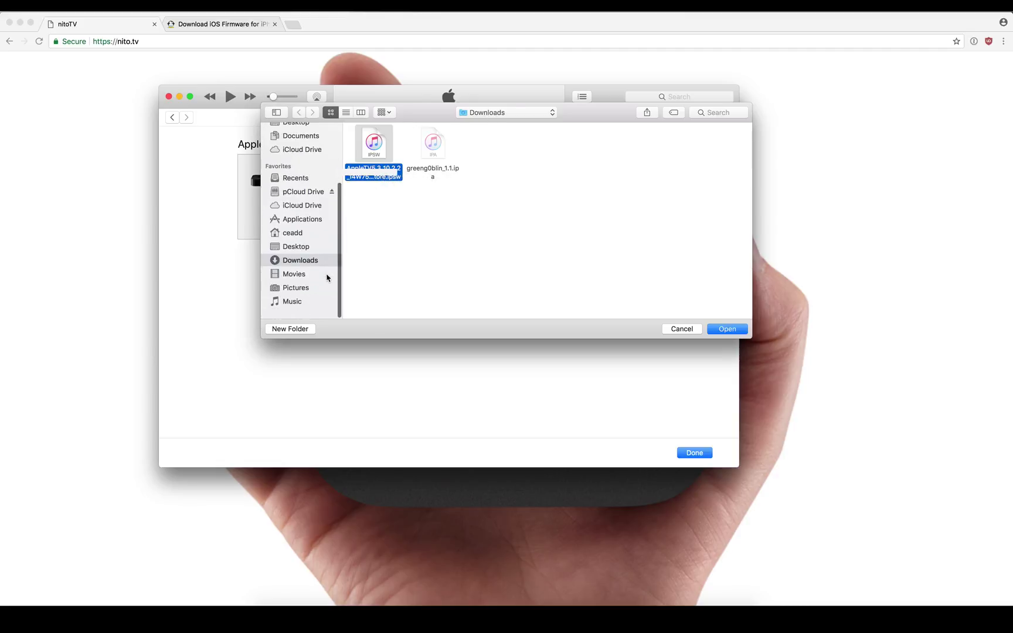
{"action": "scroll", "coordinate": [328, 278], "scroll_direction": "up", "scroll_amount": 5}
{"action": "left_click", "coordinate": [735, 331]}
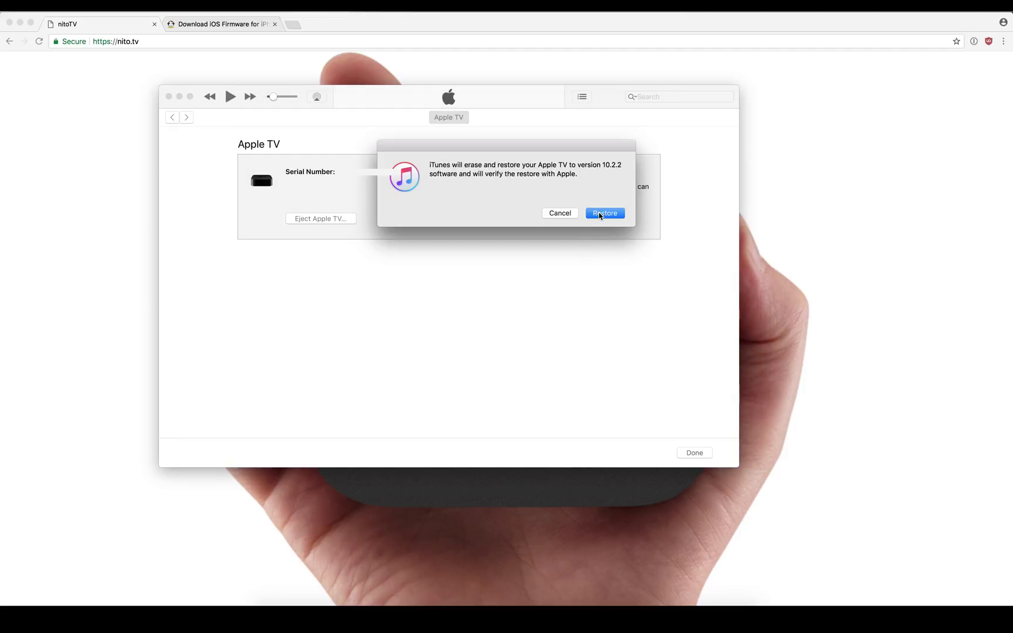
Confirm erasing and restoring the Apple TV to tvOS 10.2.2.
{"action": "left_click", "coordinate": [599, 214]}
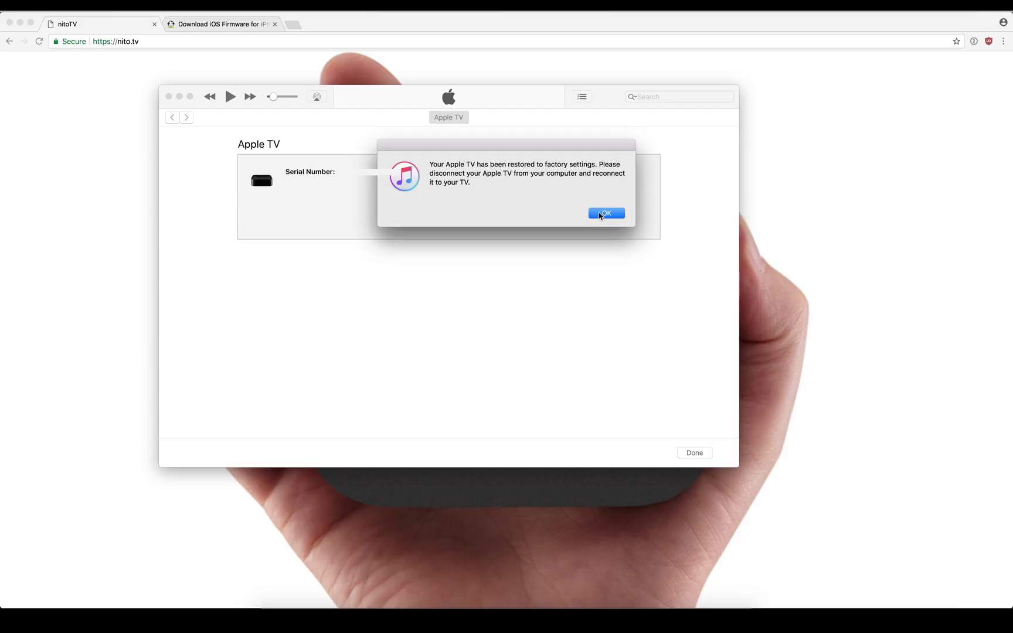
Dismiss the restore-complete notice, review the signed firmware list, then return to nito.tv.
{"action": "left_click", "coordinate": [601, 214]}
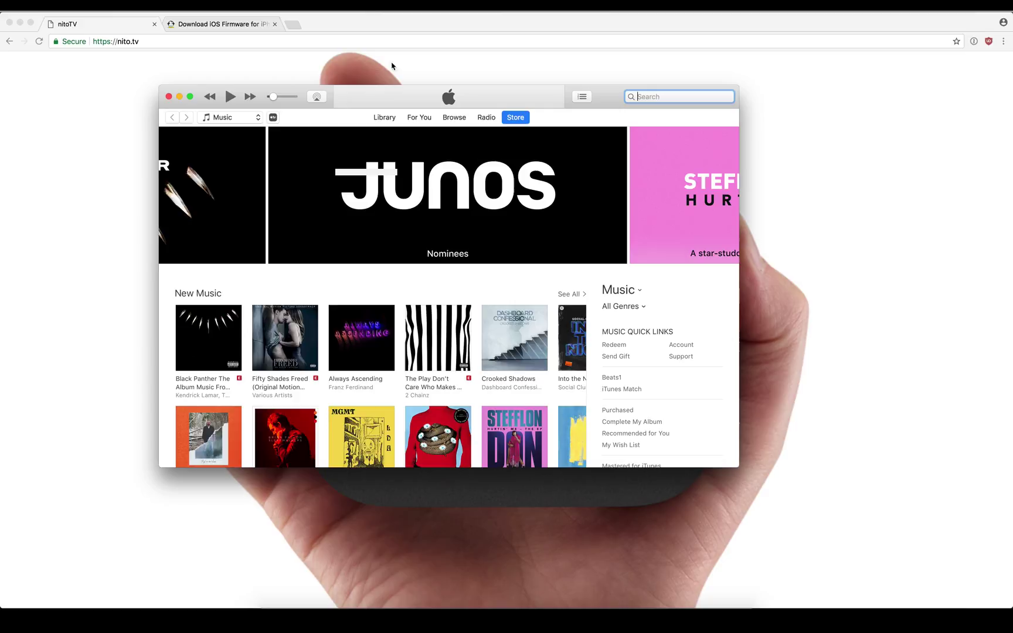
{"action": "left_click", "coordinate": [209, 26]}
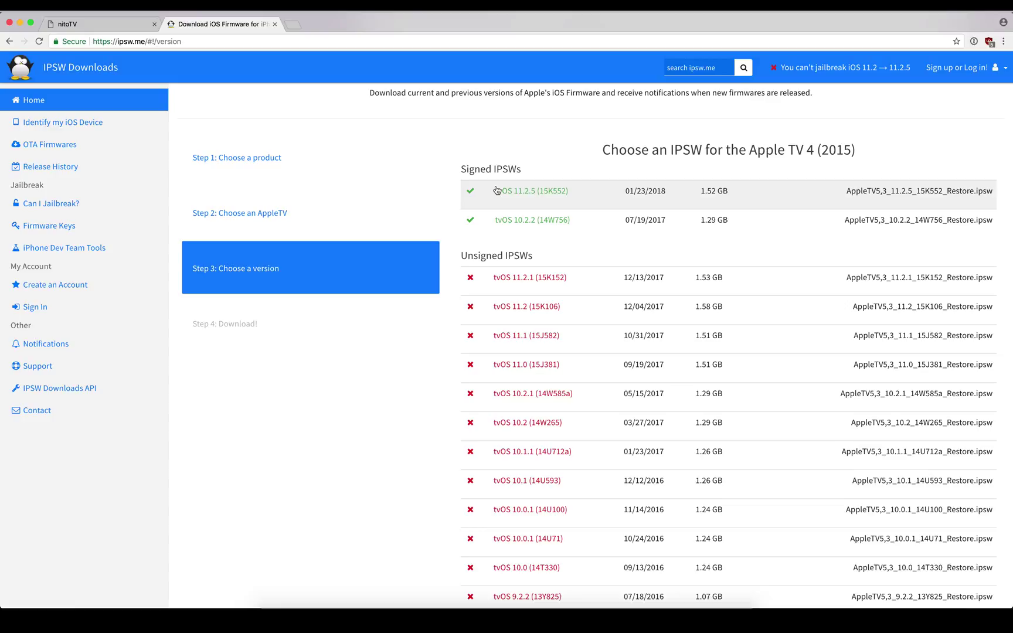
{"action": "left_click", "coordinate": [125, 27]}
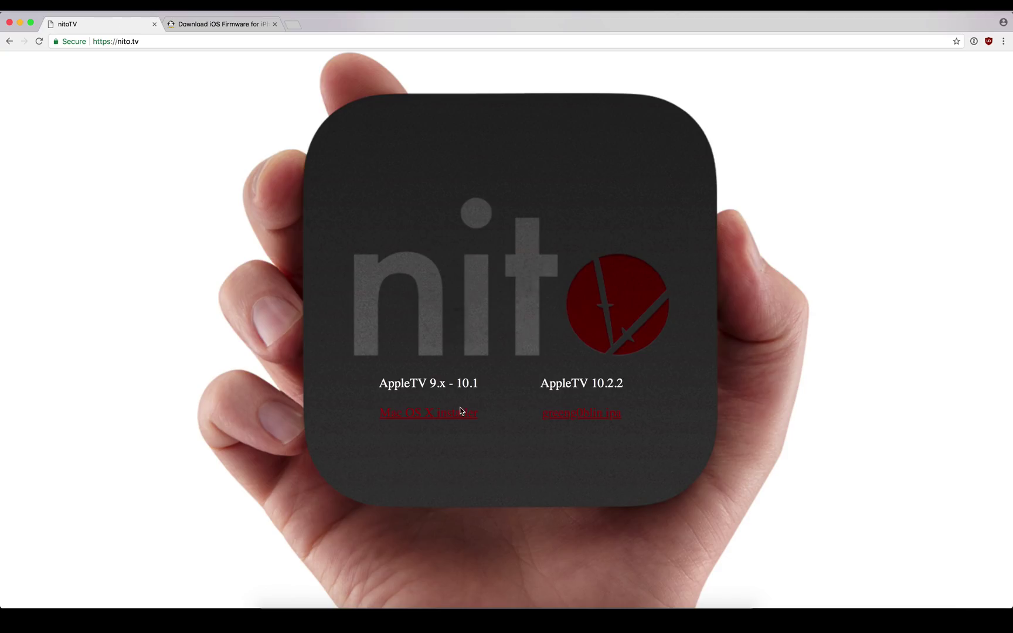